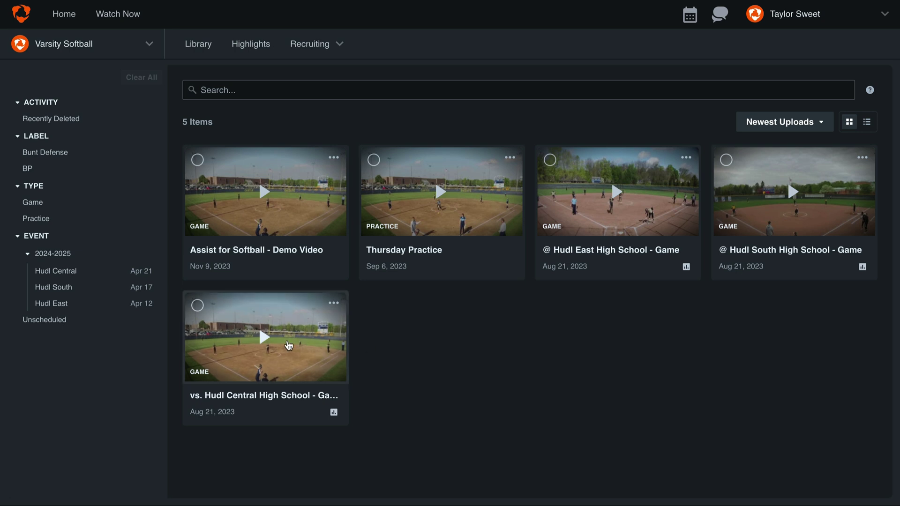
Open the vs. Hudl Central High School game, filter to its 116 batting clips, and view Batting insights.
{"action": "left_click", "coordinate": [283, 347]}
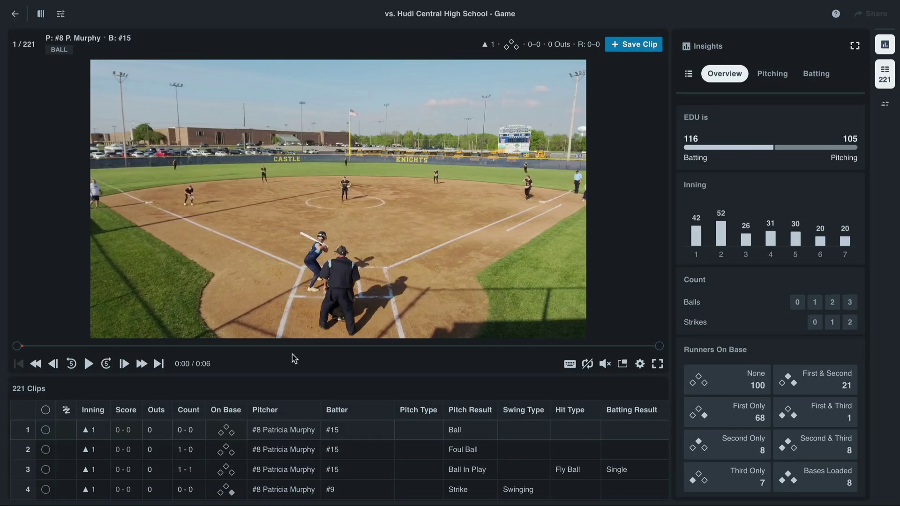
{"action": "left_click", "coordinate": [727, 149]}
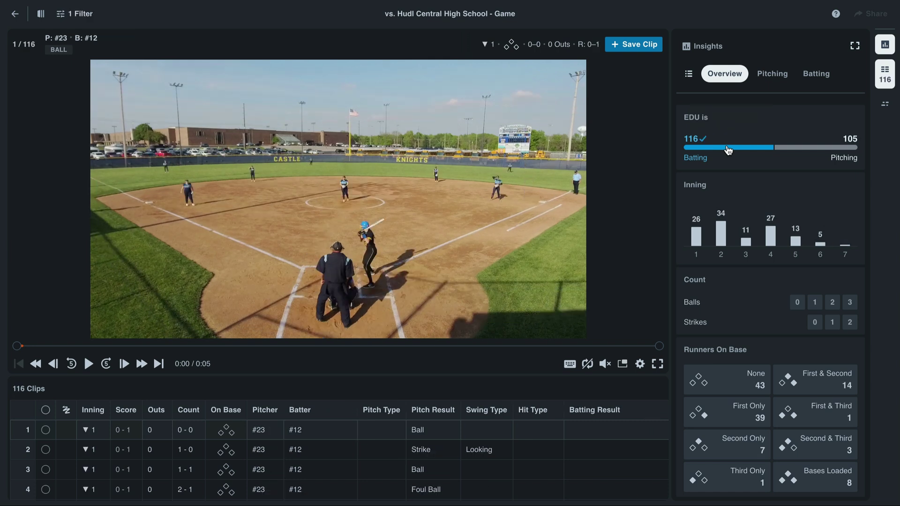
{"action": "left_click", "coordinate": [815, 75]}
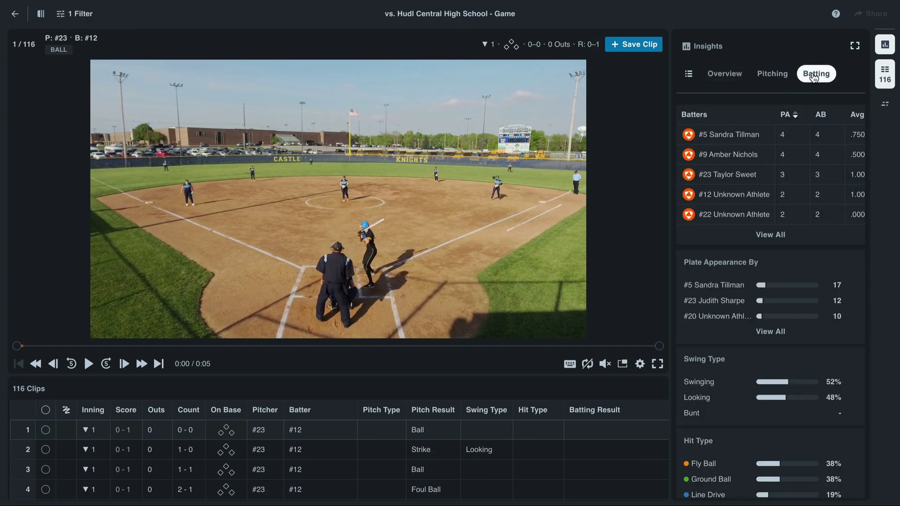
{"action": "scroll", "coordinate": [790, 263], "scroll_direction": "down", "scroll_amount": 4}
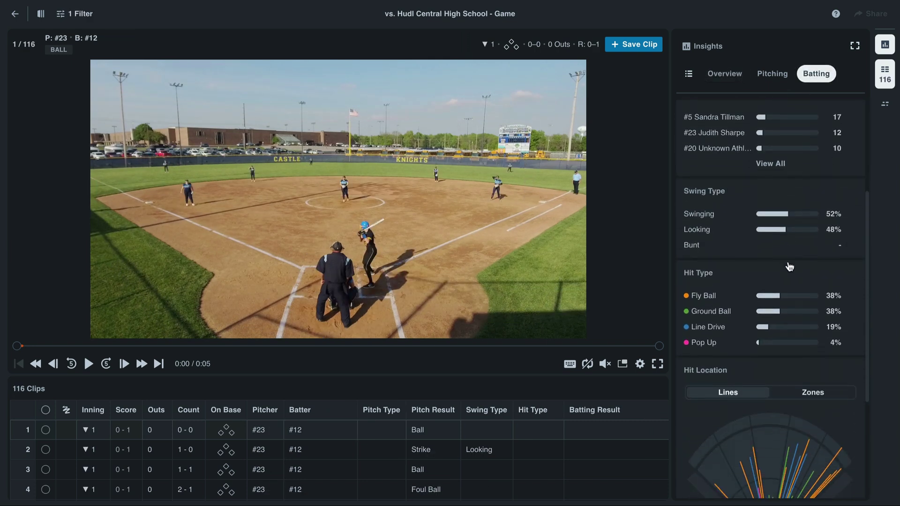
{"action": "scroll", "coordinate": [790, 266], "scroll_direction": "down", "scroll_amount": 4}
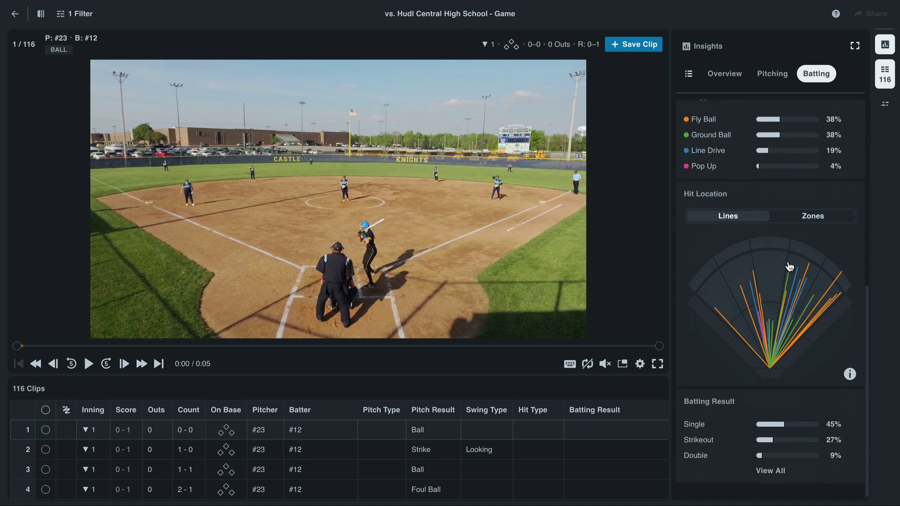
Filter the game's batting results to Double and Triple clips.
{"action": "left_click", "coordinate": [769, 459]}
{"action": "left_click", "coordinate": [771, 470]}
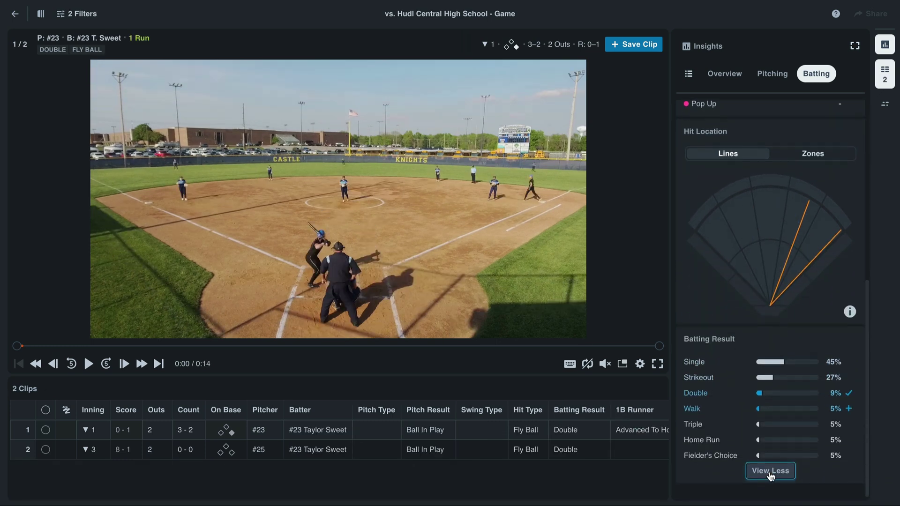
{"action": "left_click", "coordinate": [759, 425]}
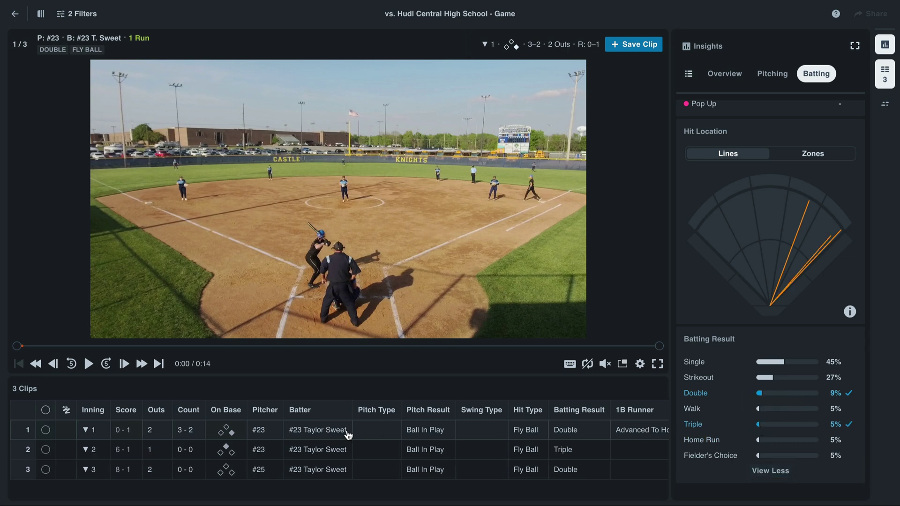
Save all three filtered clips to the athlete's highlights and return to the library.
{"action": "left_click", "coordinate": [45, 410]}
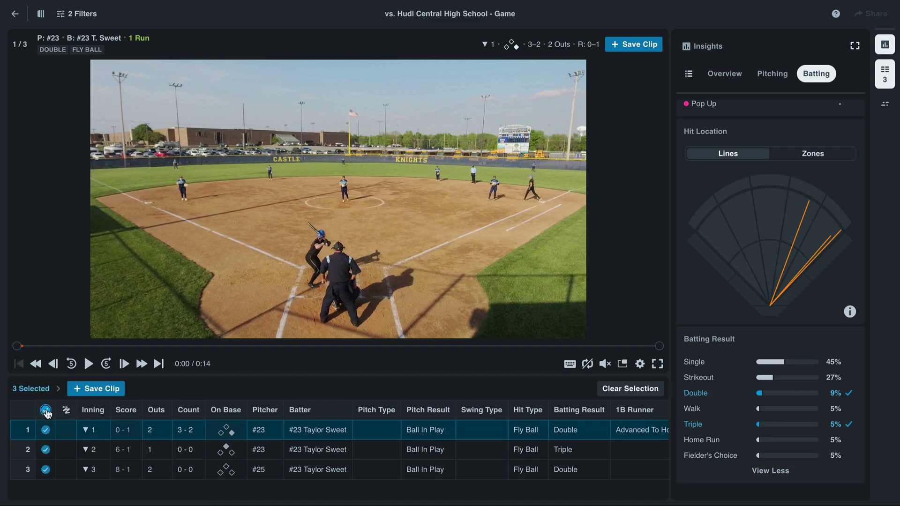
{"action": "left_click", "coordinate": [87, 394]}
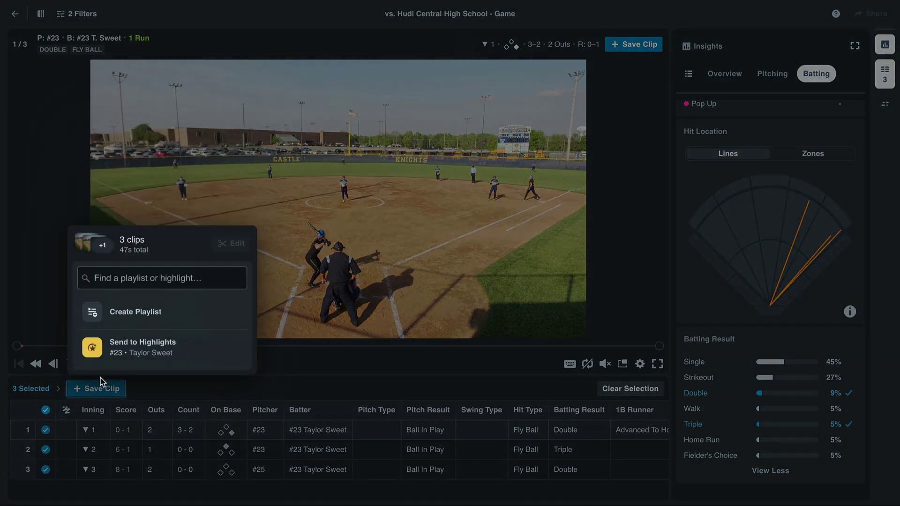
{"action": "left_click", "coordinate": [197, 348]}
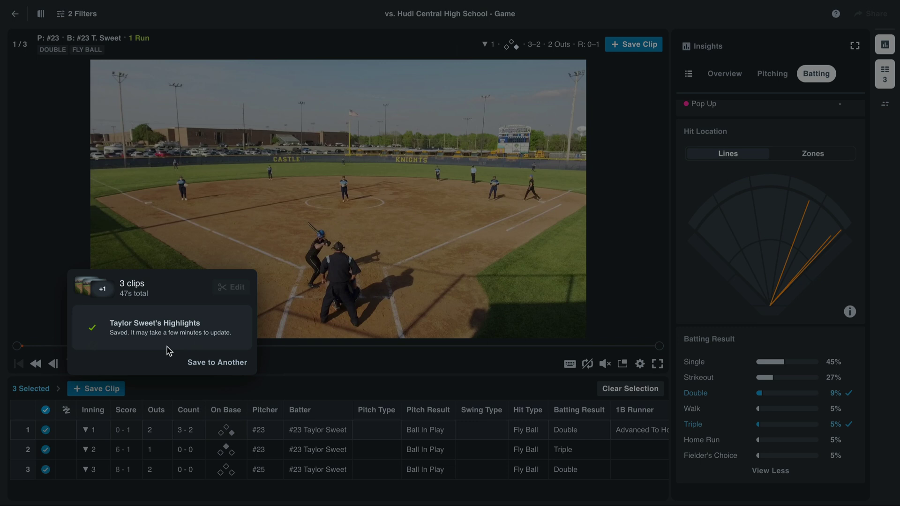
{"action": "left_click", "coordinate": [111, 218]}
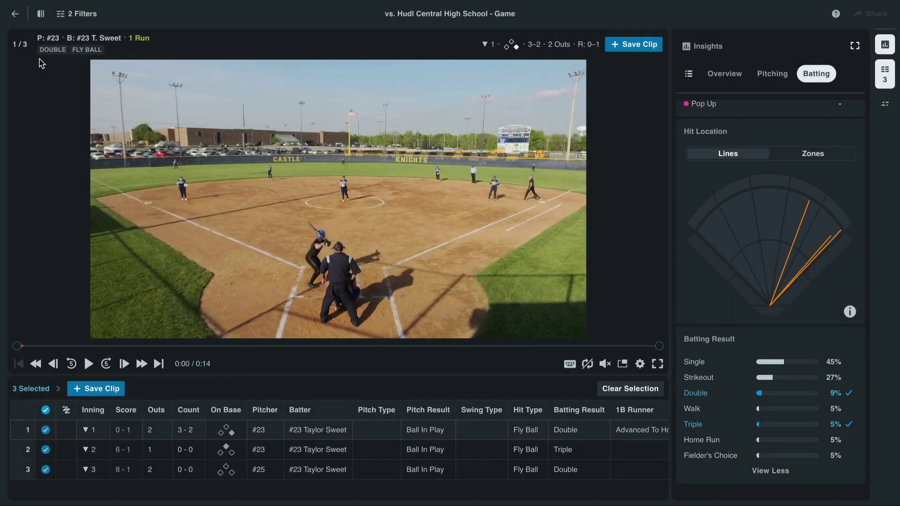
{"action": "left_click", "coordinate": [16, 14]}
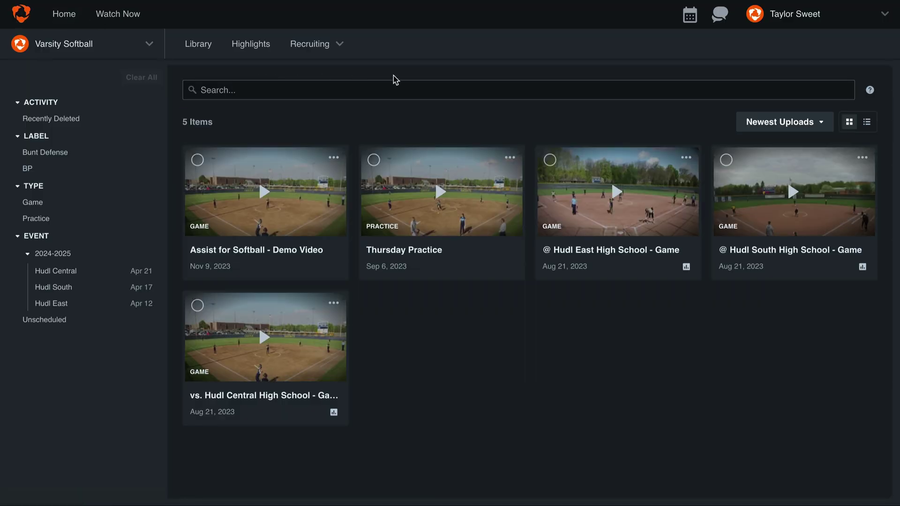
Review the new 0:47 Hudl Central highlight under Your Highlights, then start a new reel.
{"action": "left_click", "coordinate": [812, 24]}
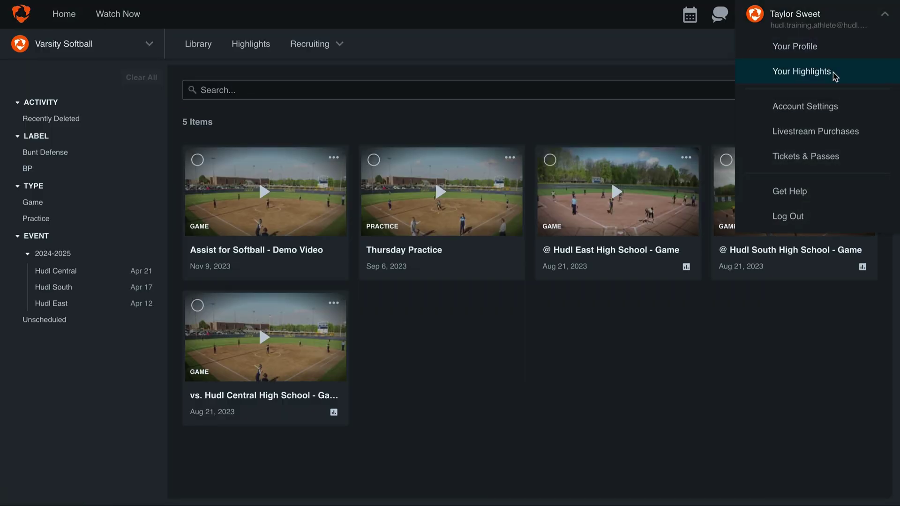
{"action": "left_click", "coordinate": [843, 78]}
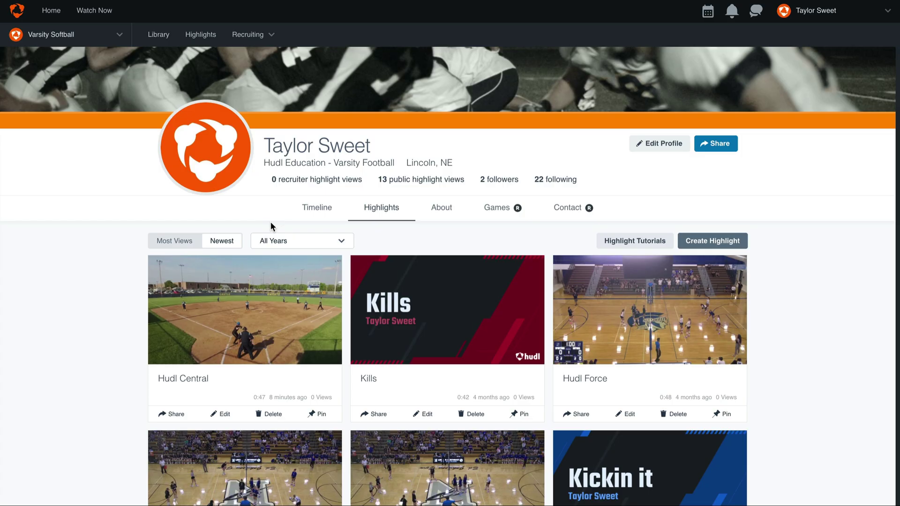
{"action": "left_click", "coordinate": [339, 281]}
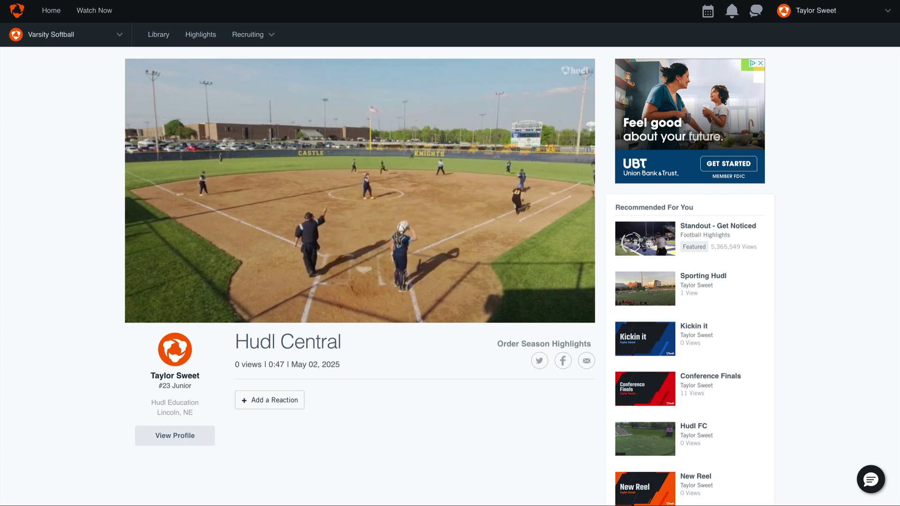
{"action": "scroll", "coordinate": [337, 276], "scroll_direction": "left", "scroll_amount": 5}
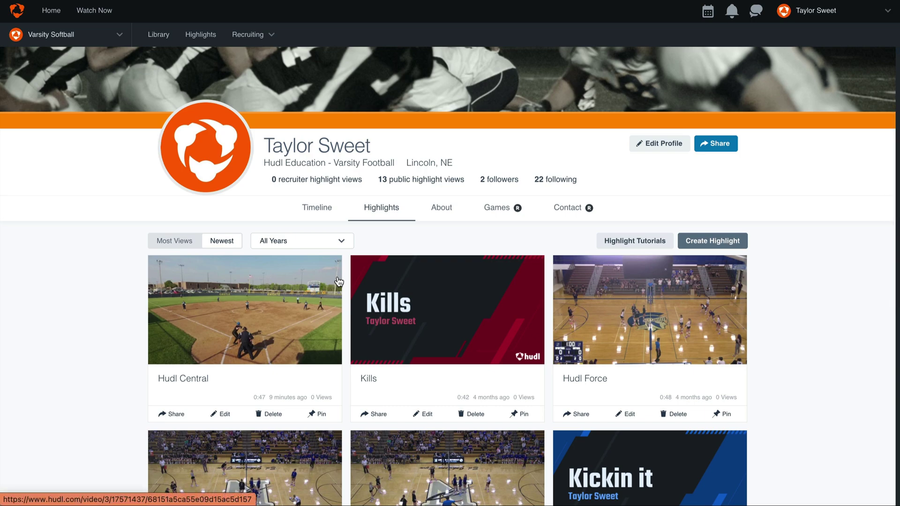
{"action": "left_click", "coordinate": [703, 244]}
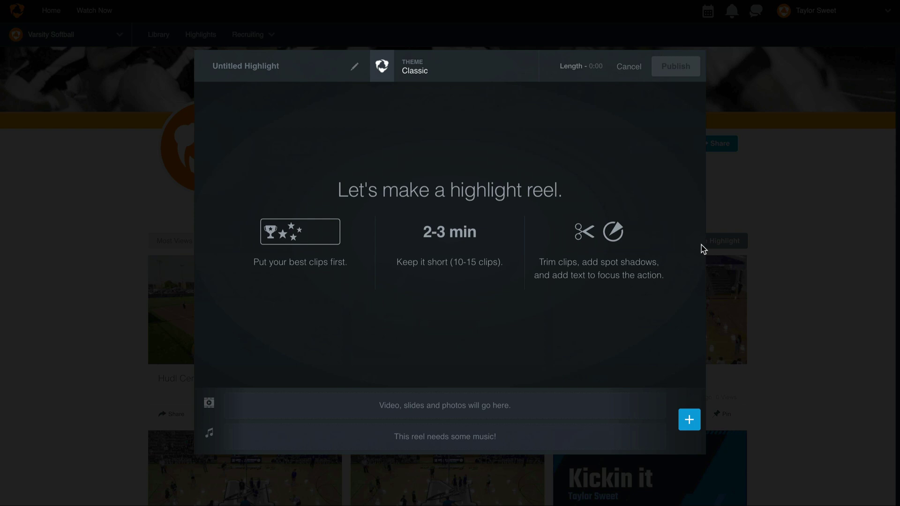
Name the new reel XBH's and apply the Hudl Orange theme.
{"action": "left_click", "coordinate": [289, 72]}
{"action": "type", "text": "XBH's"}
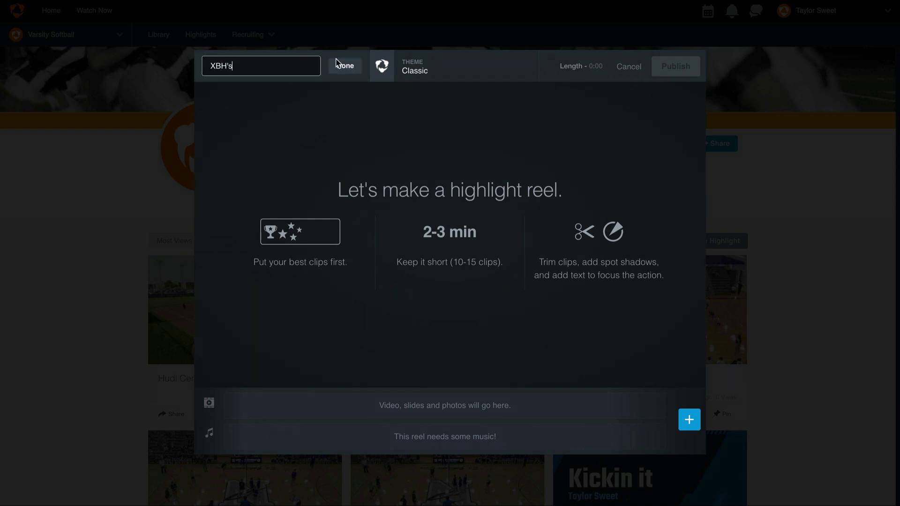
{"action": "left_click", "coordinate": [344, 66]}
{"action": "left_click", "coordinate": [439, 70]}
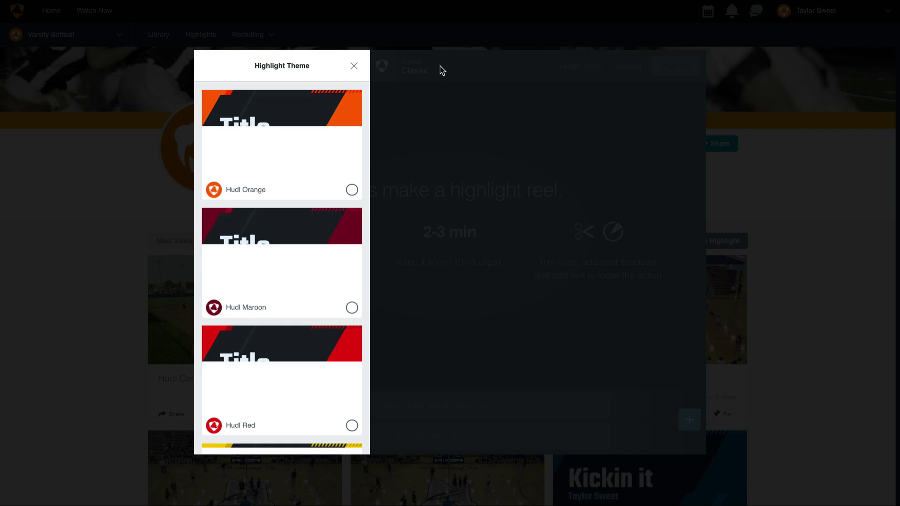
{"action": "left_click", "coordinate": [335, 125]}
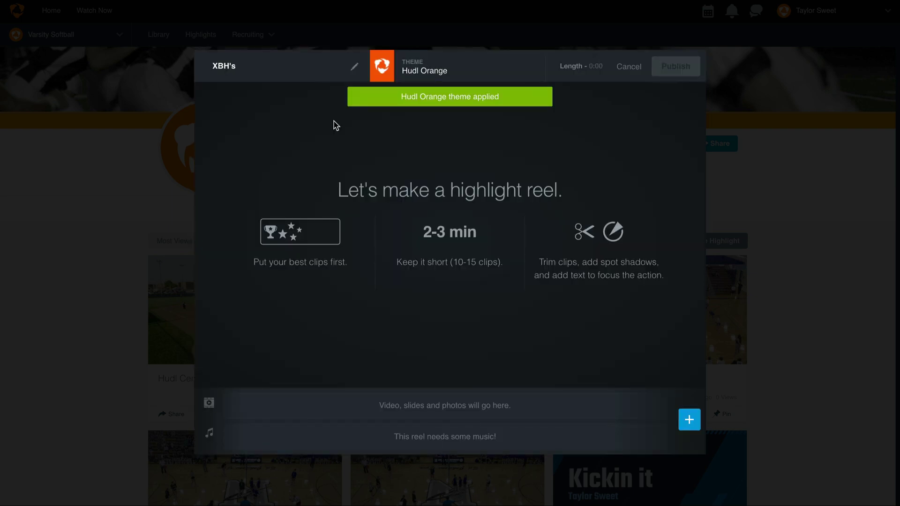
Add all three clips from the second vs Hudl Central game to the XBH's reel.
{"action": "left_click", "coordinate": [689, 420]}
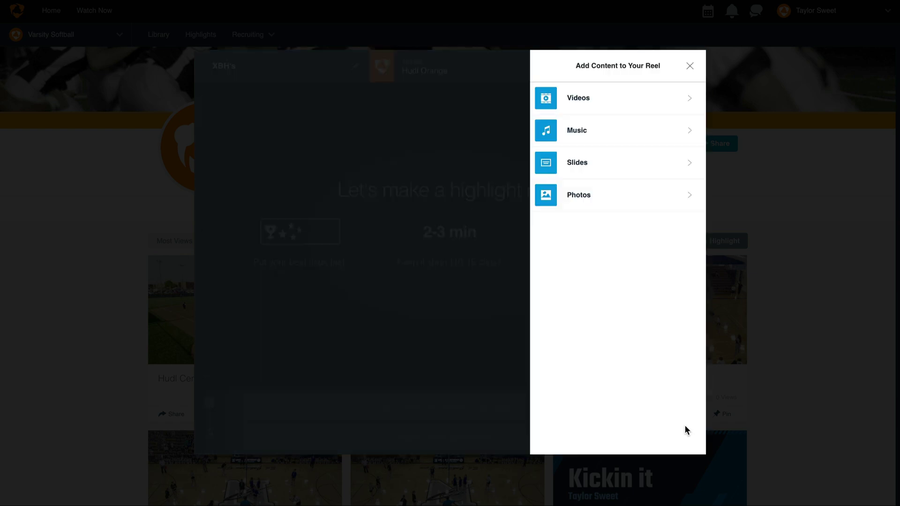
{"action": "left_click", "coordinate": [618, 103]}
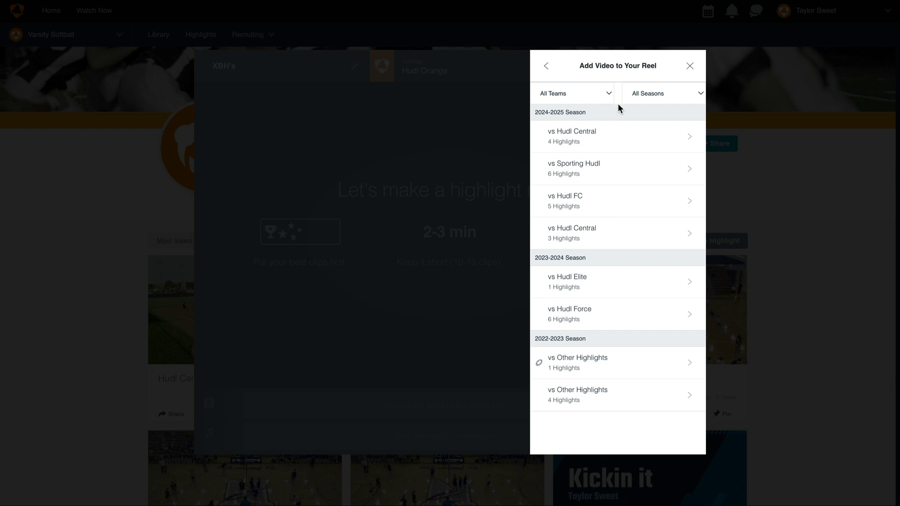
{"action": "left_click", "coordinate": [631, 234]}
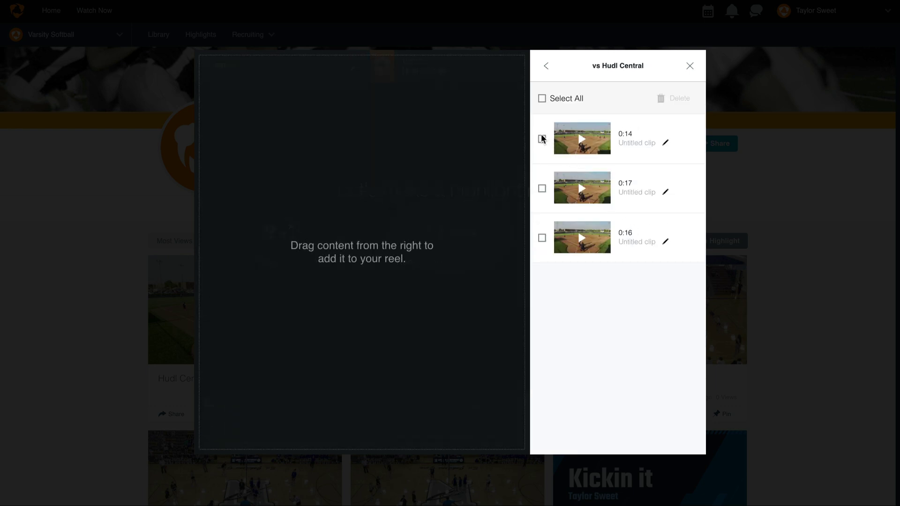
{"action": "left_click", "coordinate": [542, 98]}
{"action": "left_click", "coordinate": [603, 439]}
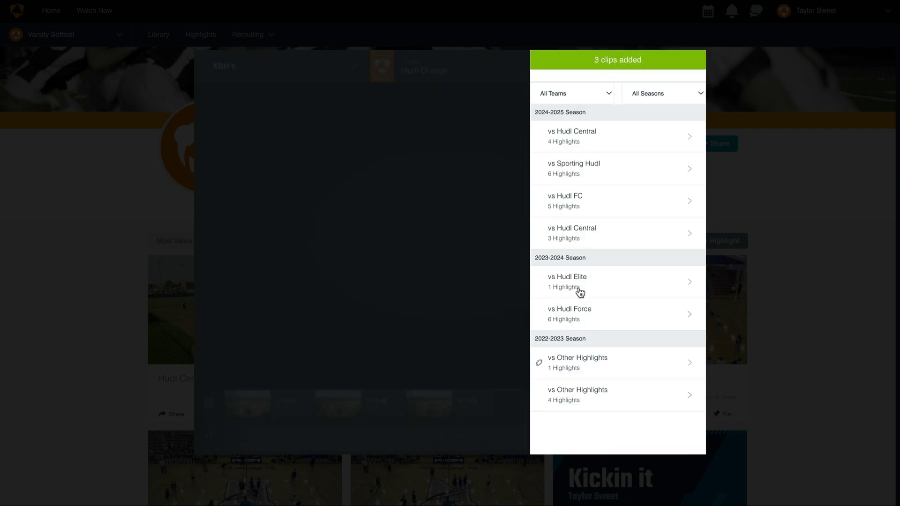
{"action": "left_click", "coordinate": [552, 76]}
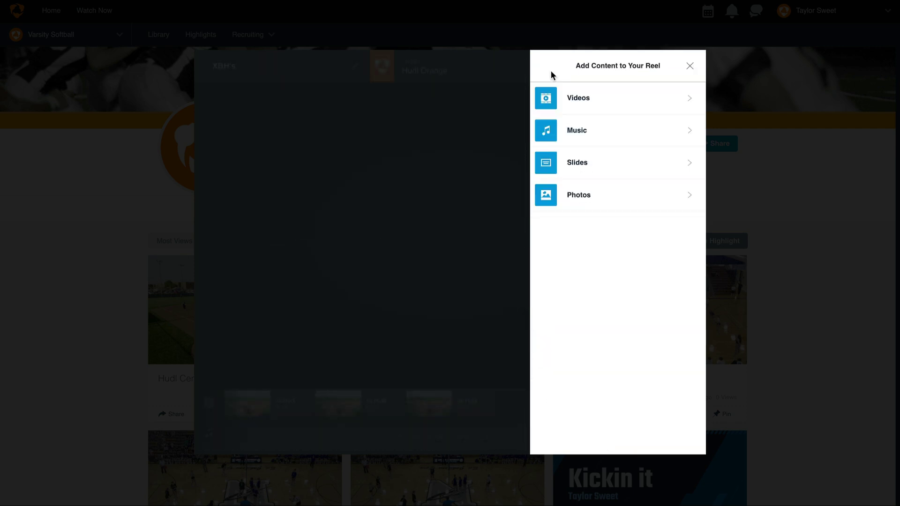
{"action": "left_click", "coordinate": [691, 66]}
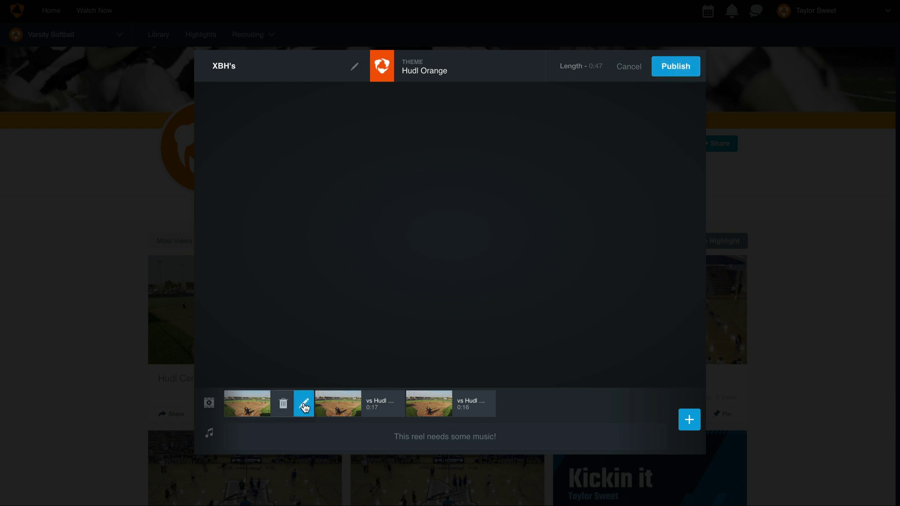
Trim the first clip's start to about 0:01.7.
{"action": "left_click", "coordinate": [305, 404]}
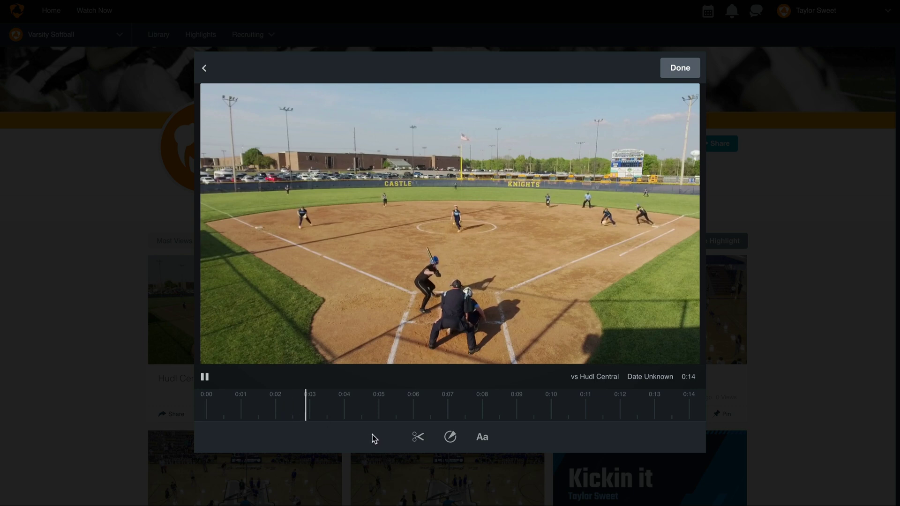
{"action": "left_click", "coordinate": [413, 438]}
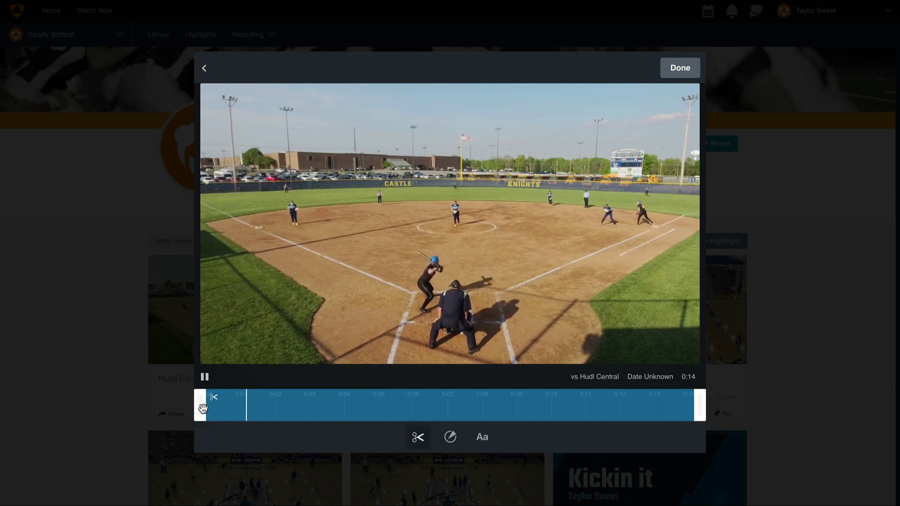
{"action": "left_click_drag", "start_coordinate": [203, 410], "coordinate": [266, 411]}
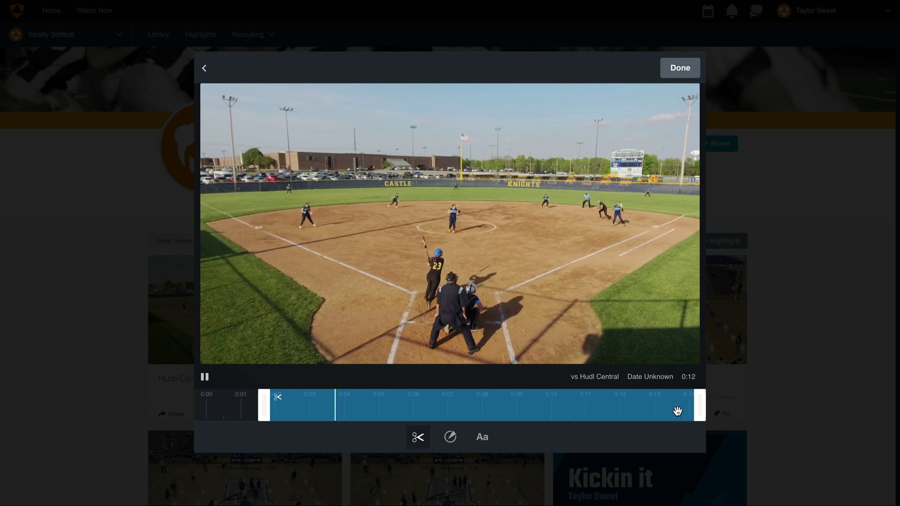
Add a small striped ring spotlight over the right outfield, starting slightly later.
{"action": "left_click", "coordinate": [453, 438]}
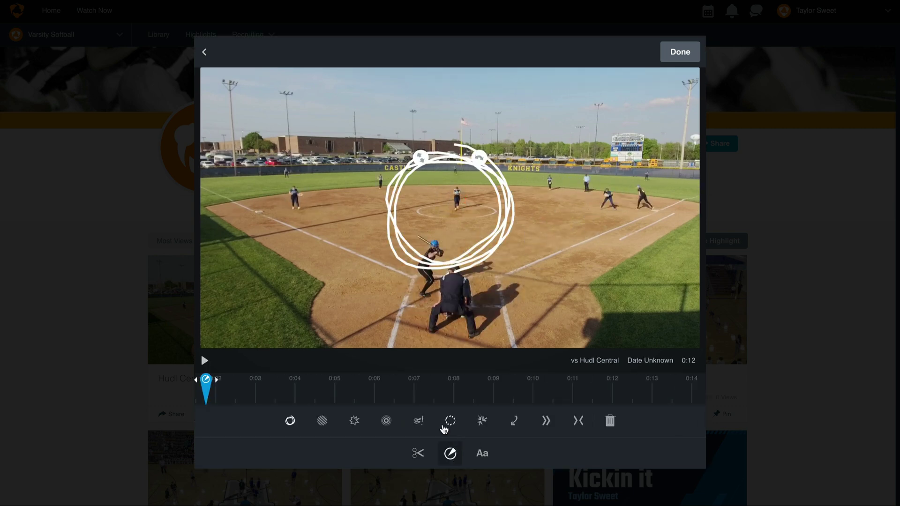
{"action": "left_click", "coordinate": [449, 422]}
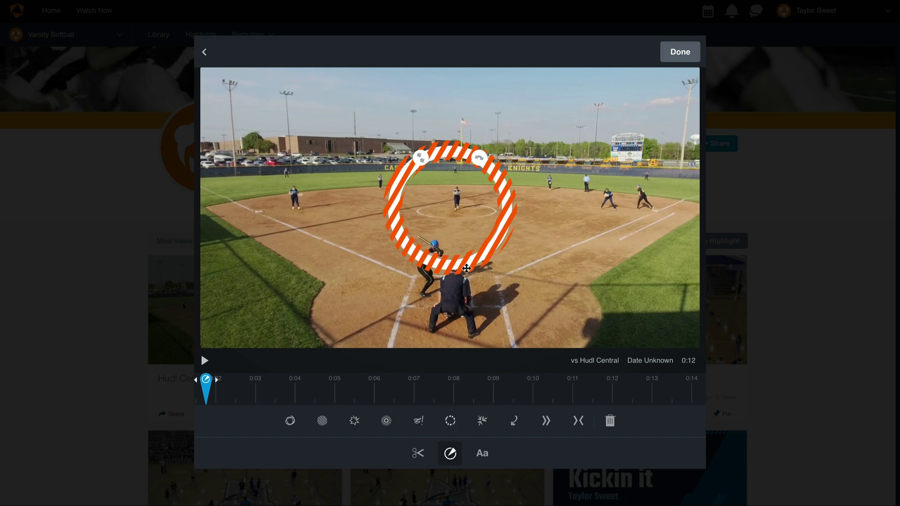
{"action": "left_click_drag", "start_coordinate": [471, 244], "coordinate": [586, 207]}
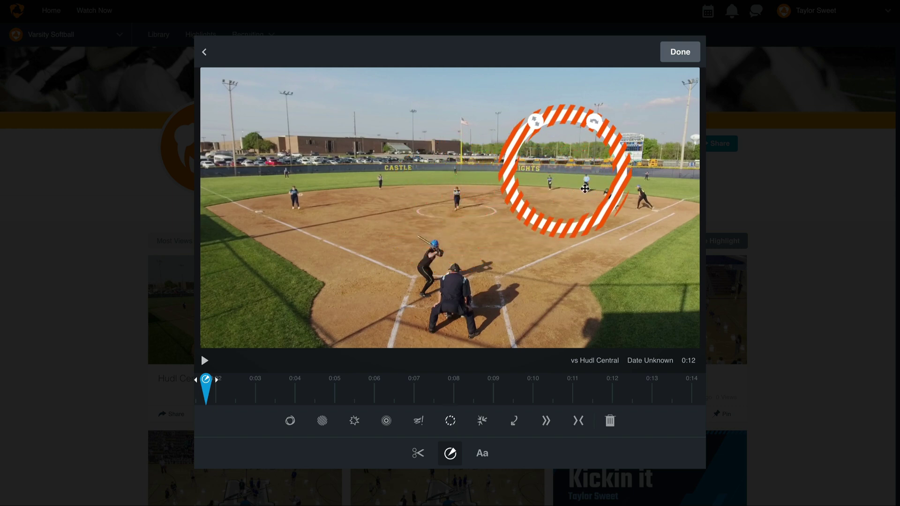
{"action": "left_click_drag", "start_coordinate": [535, 122], "coordinate": [545, 138]}
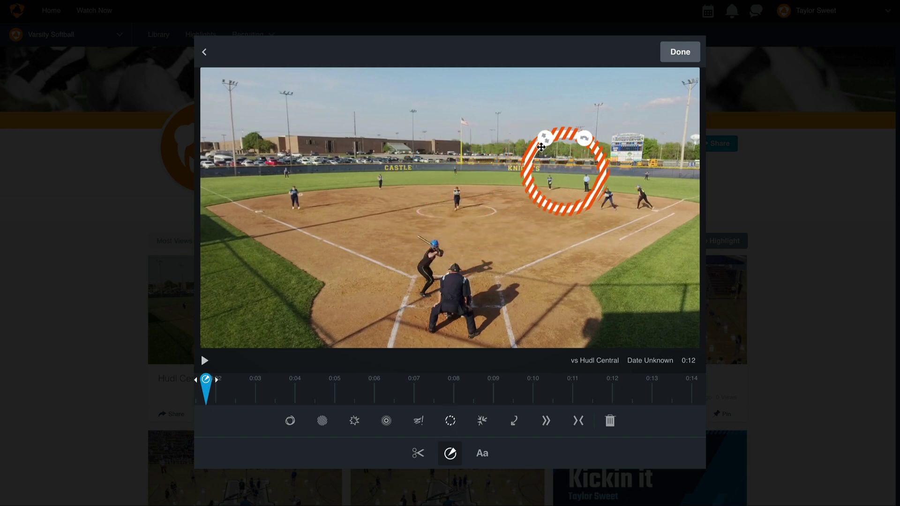
{"action": "mouse_move", "coordinate": [206, 383]}
{"action": "left_mouse_down"}
{"action": "mouse_move", "coordinate": [388, 395]}
{"action": "mouse_move", "coordinate": [345, 386]}
{"action": "left_mouse_up"}
{"action": "left_click_drag", "start_coordinate": [552, 202], "coordinate": [644, 198]}
{"action": "left_click", "coordinate": [676, 54]}
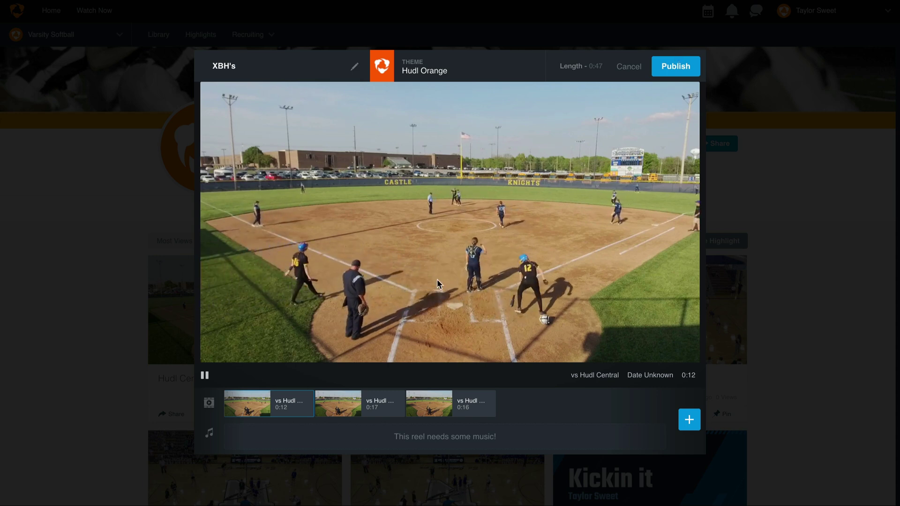
Move the trimmed clip to second place and add Moonshine as the reel's music.
{"action": "mouse_move", "coordinate": [241, 406]}
{"action": "left_click_drag", "start_coordinate": [241, 406], "coordinate": [395, 414]}
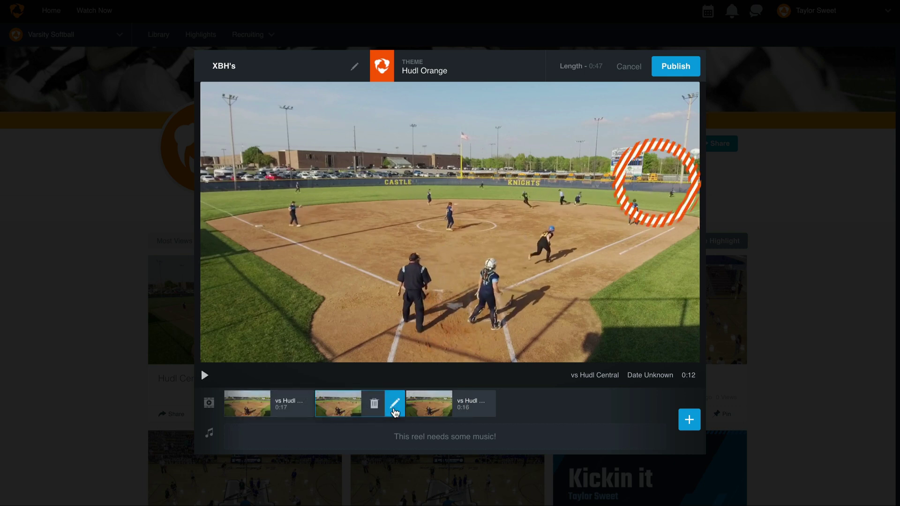
{"action": "left_click", "coordinate": [688, 421]}
{"action": "left_click", "coordinate": [614, 136]}
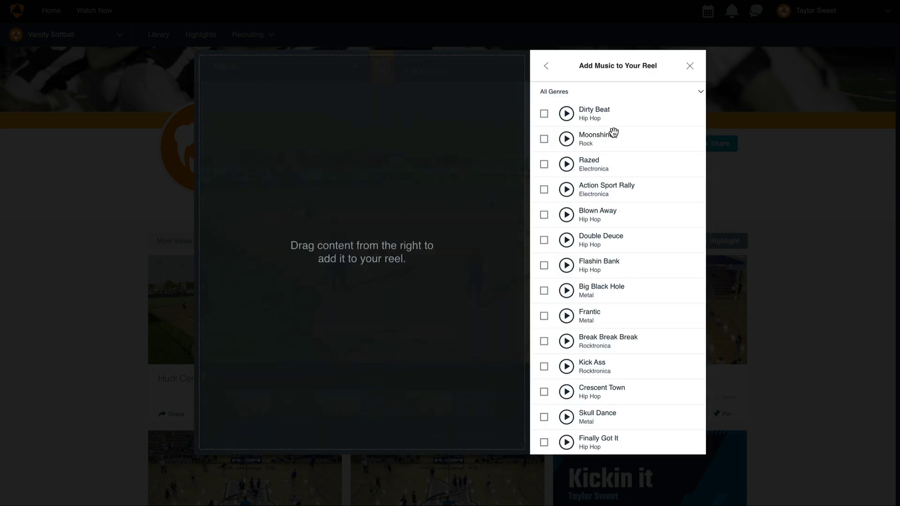
{"action": "left_click", "coordinate": [546, 142]}
{"action": "left_click", "coordinate": [590, 442]}
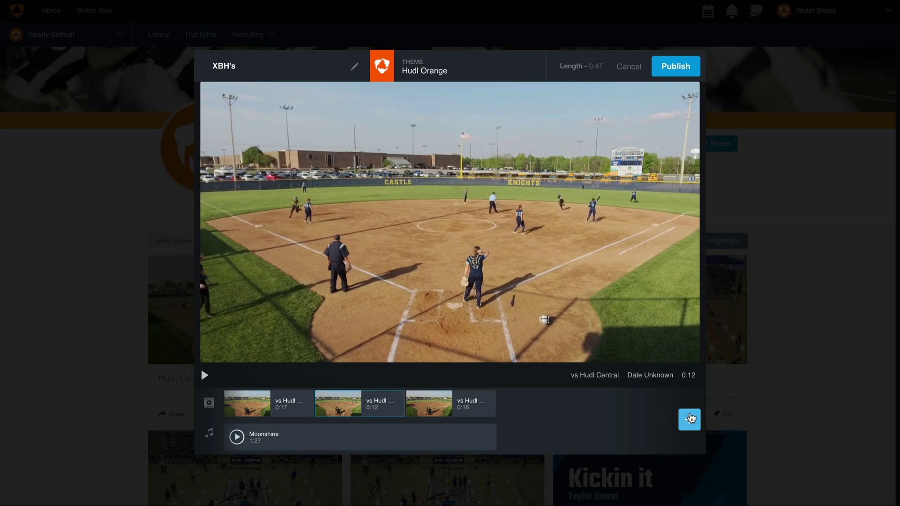
{"action": "left_click", "coordinate": [690, 419]}
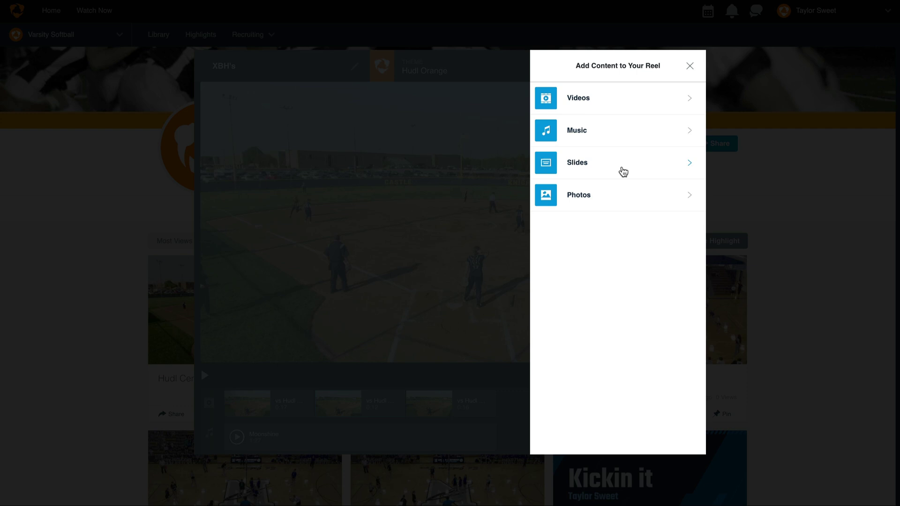
Publish the XBH's highlight to the profile.
{"action": "left_click", "coordinate": [689, 66]}
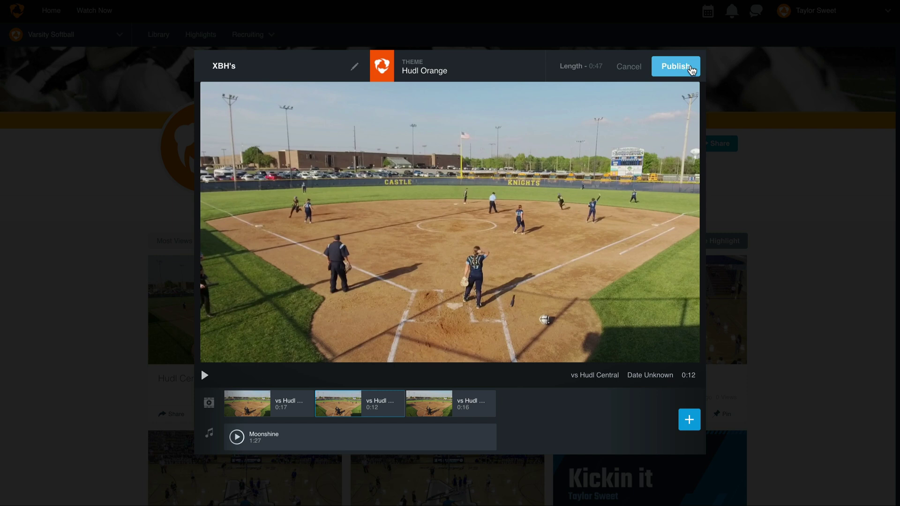
{"action": "left_click", "coordinate": [690, 68]}
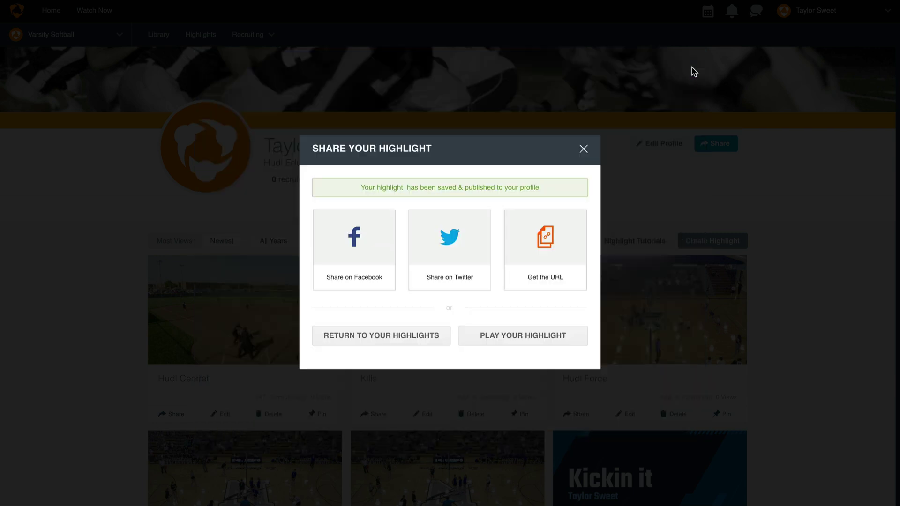